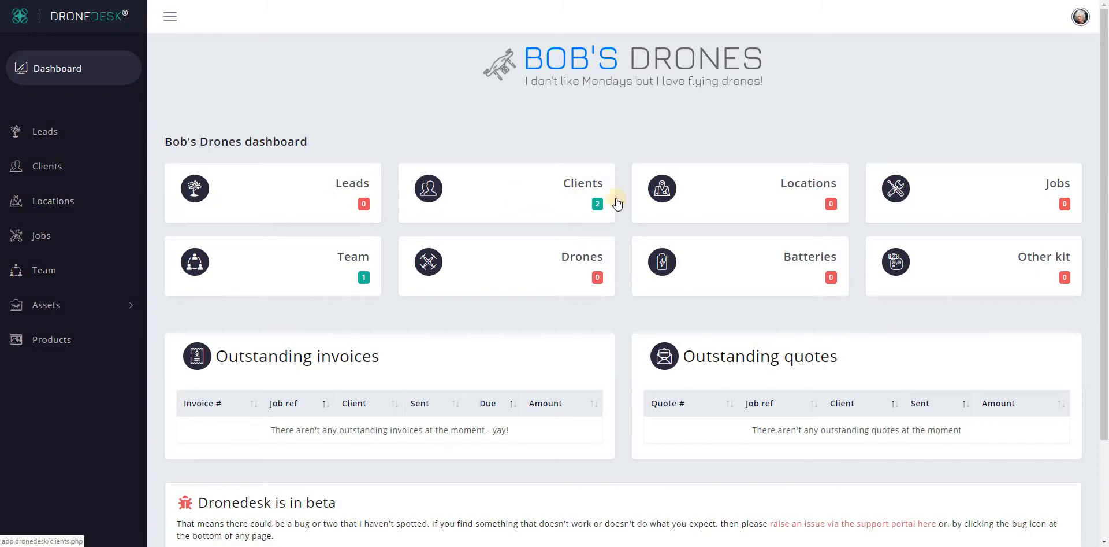
Open the locations list, start a new location record and name it Location 1.
left_click(752, 204)
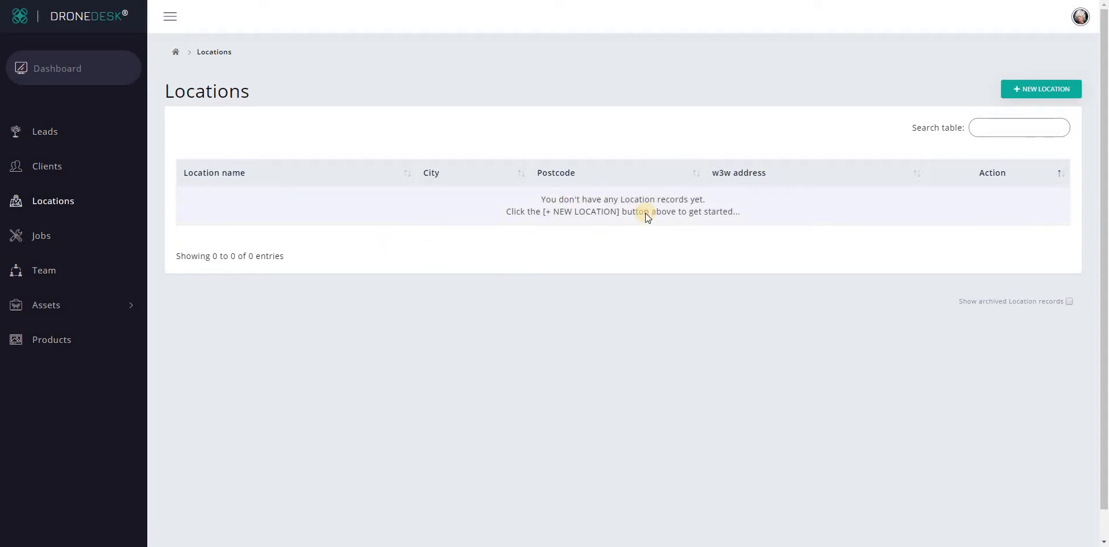
left_click_drag(186, 255, 286, 255)
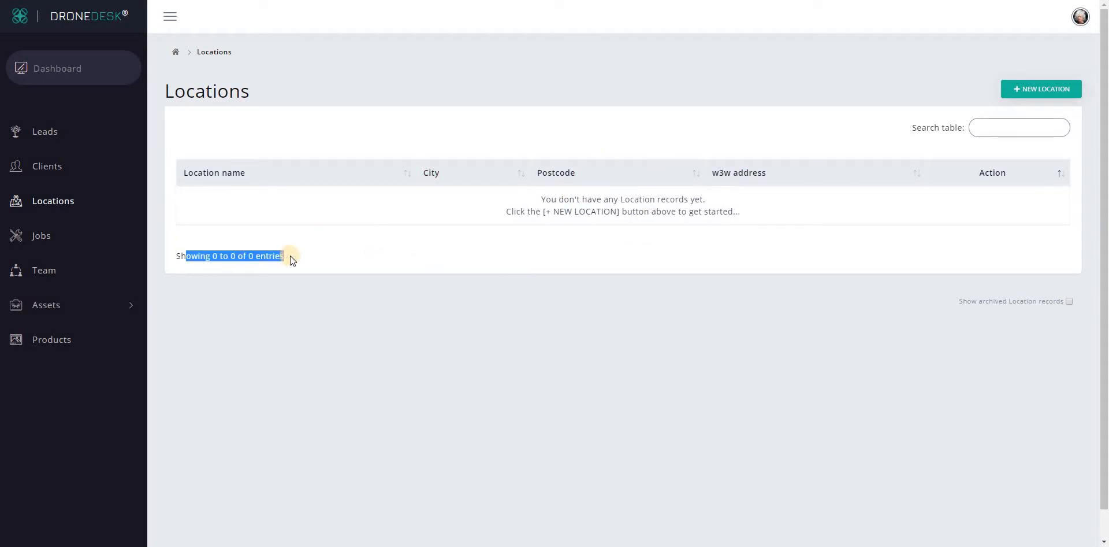
left_click(1023, 303)
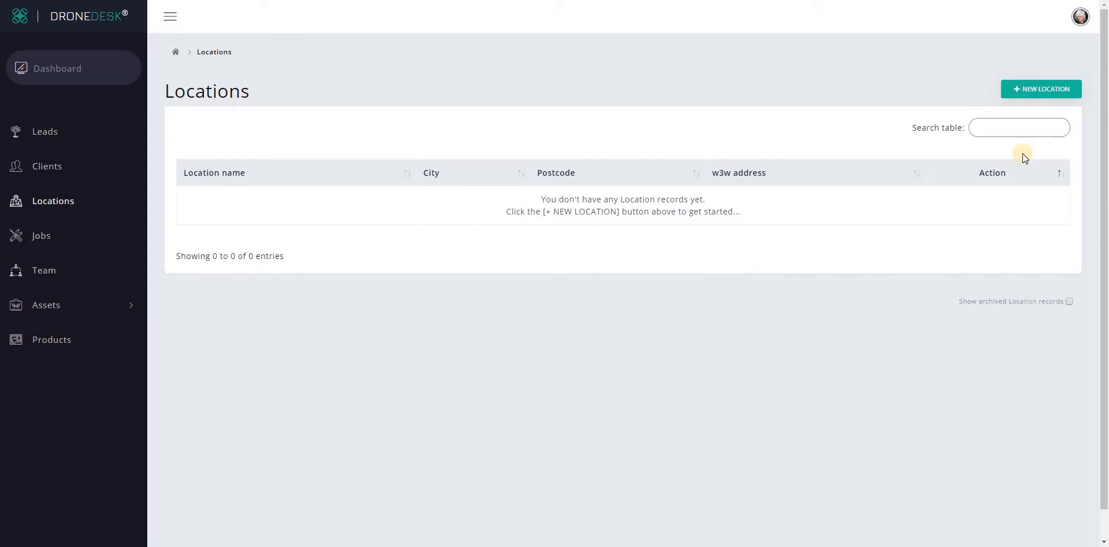
left_click(988, 129)
left_click(1051, 91)
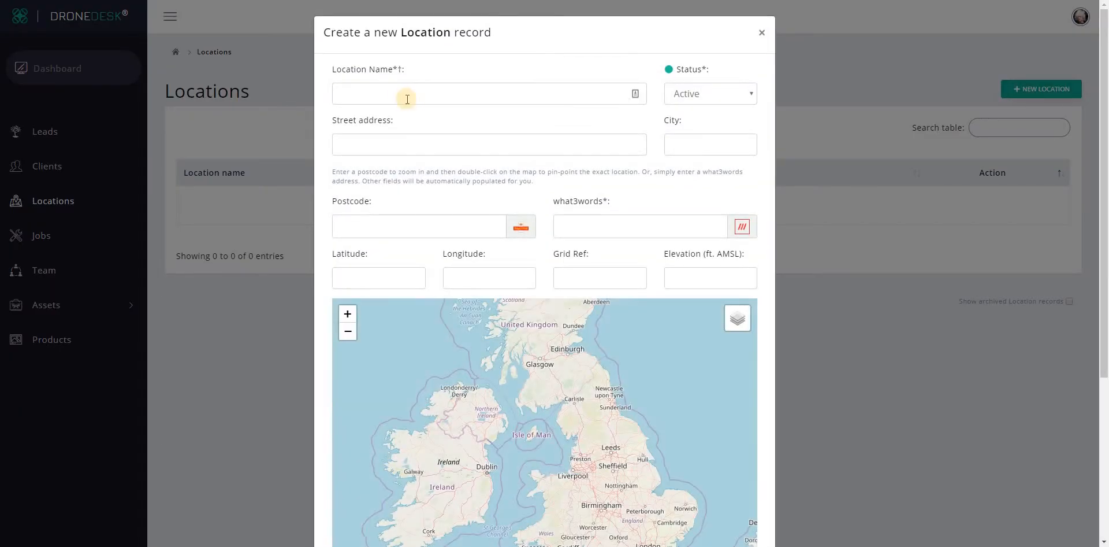
left_click(394, 69)
left_click(399, 97)
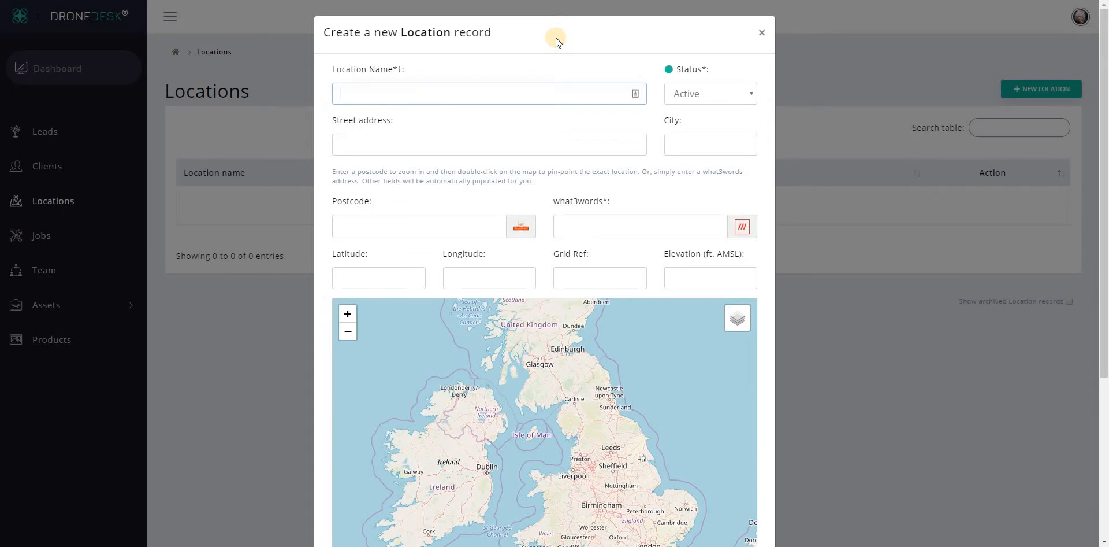
type("Location 1")
left_click(471, 143)
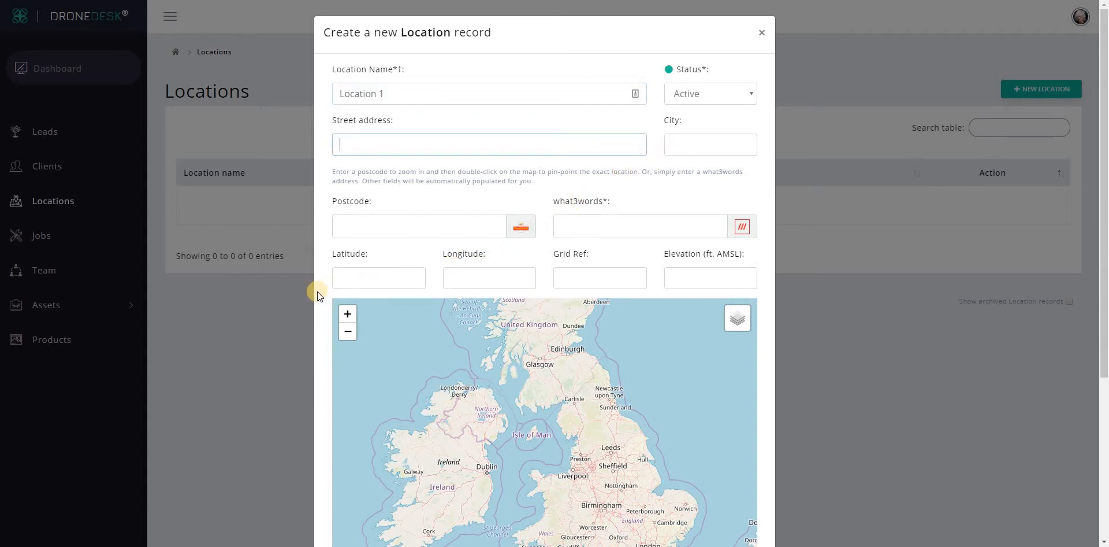
Pinpoint Location 1 on the map at the western edge of the churchyard in Ebrington.
scroll(317, 291, "down", 1)
left_click(379, 168)
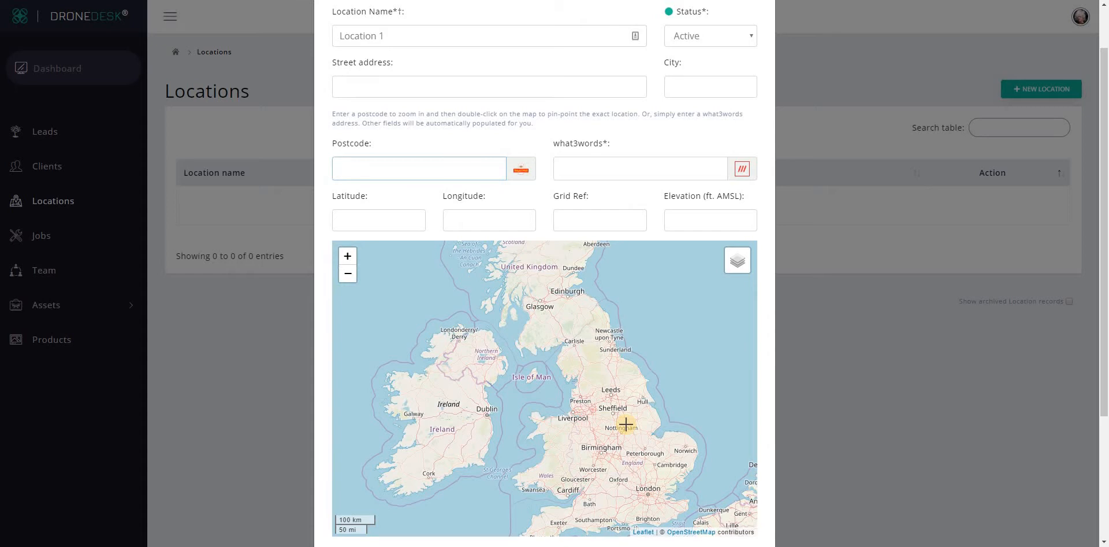
scroll(626, 425, "down", 2)
scroll(599, 346, "up", 2)
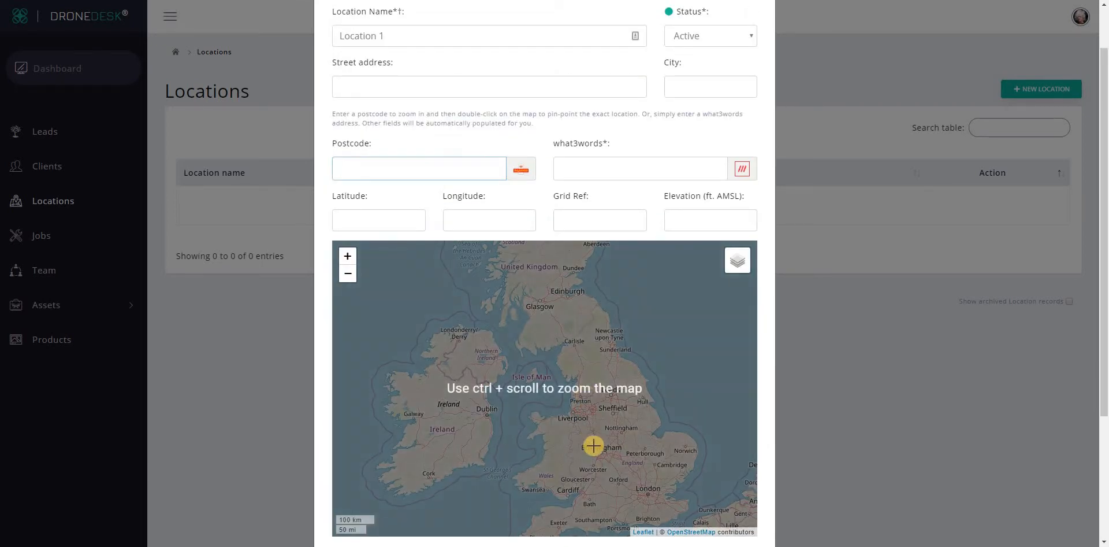
scroll(593, 454, "up", 3)
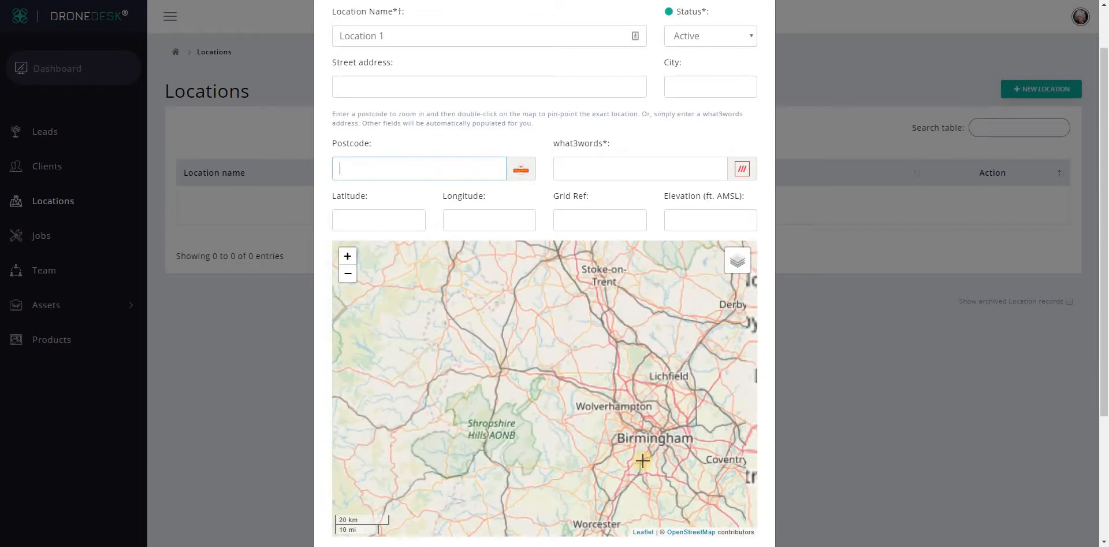
left_click_drag(617, 400, 545, 338)
scroll(587, 401, "up", 3)
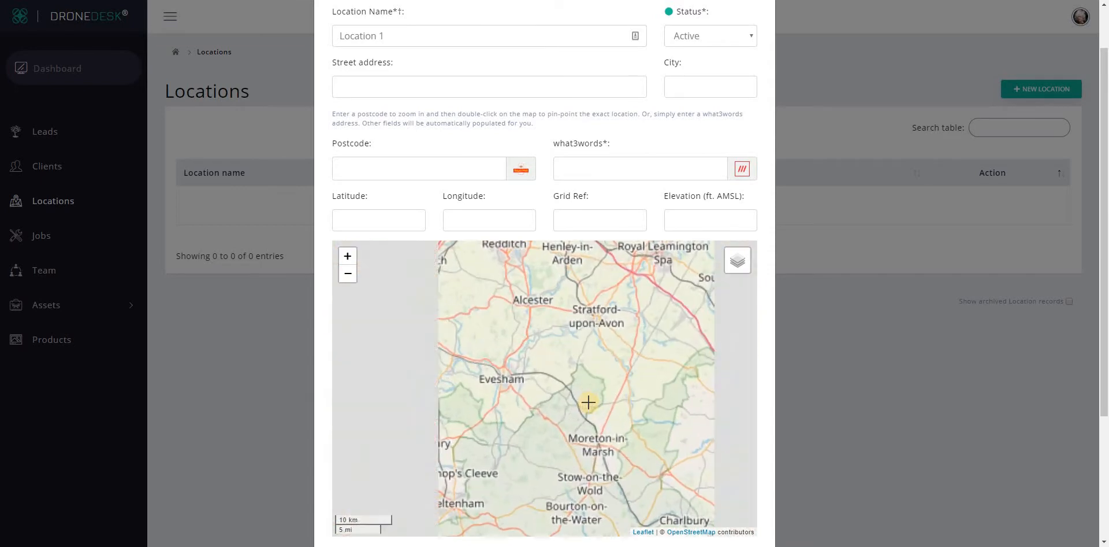
scroll(587, 401, "up", 4)
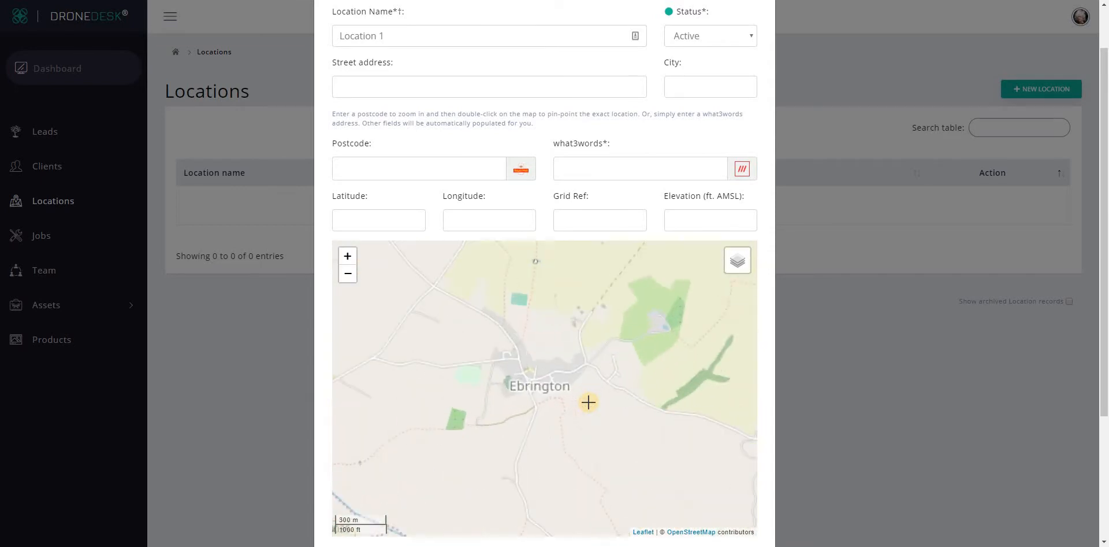
scroll(471, 325, "up", 2)
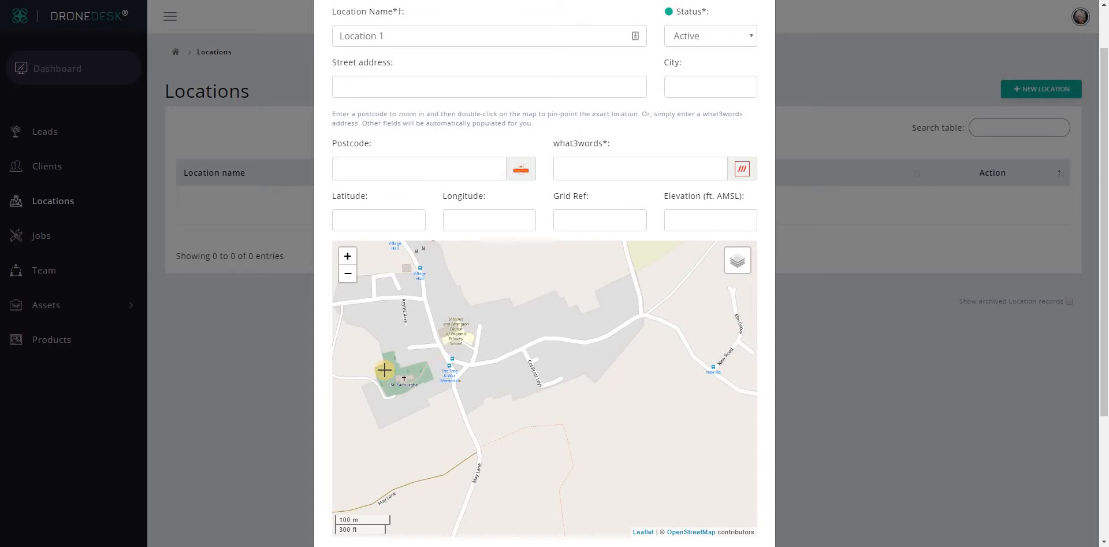
double_click(384, 370)
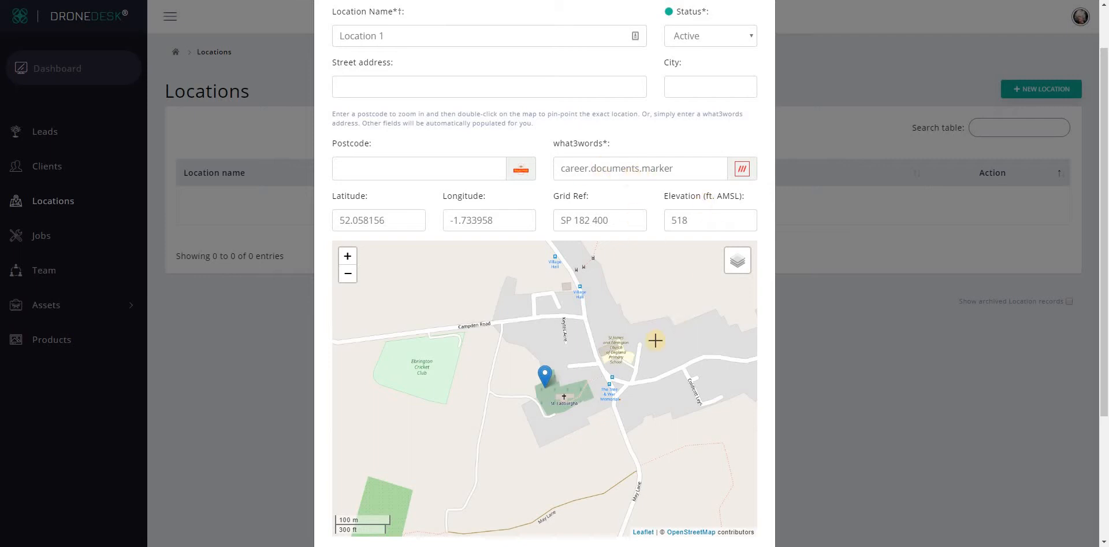
Save the Location 1 record and close its form.
scroll(655, 341, "down", 3)
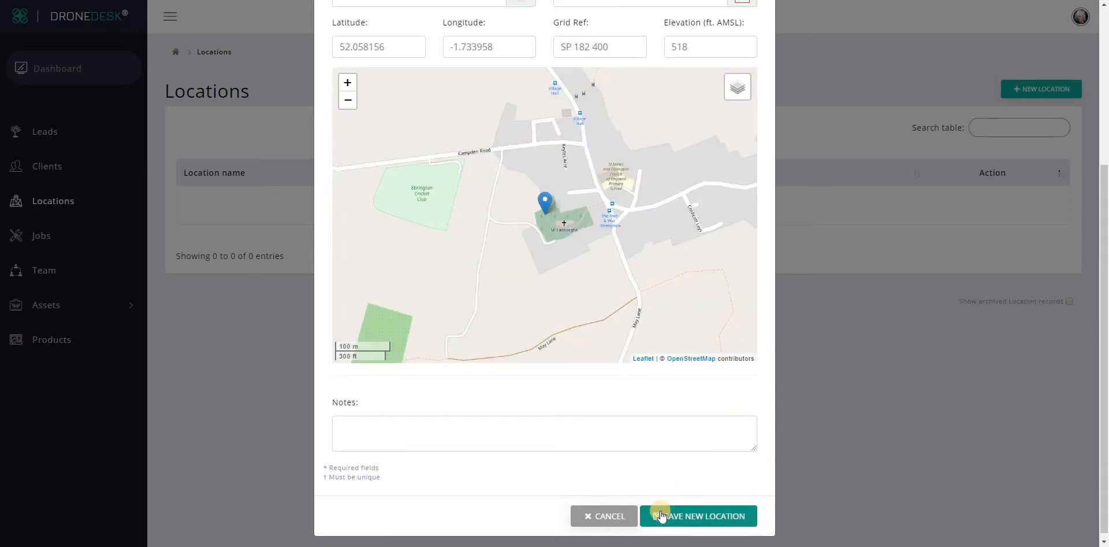
left_click(661, 514)
scroll(670, 506, "down", 1)
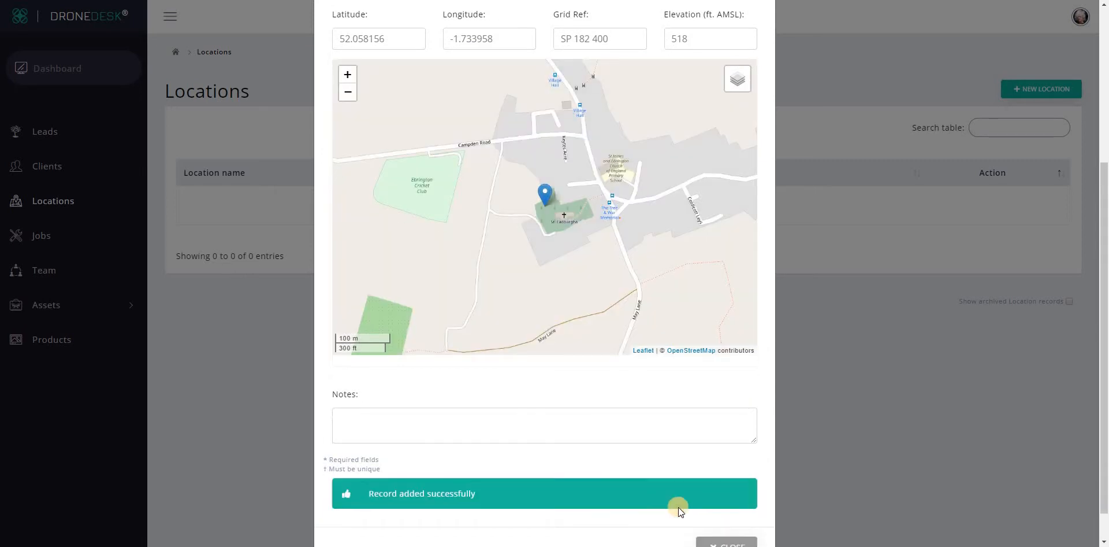
left_click(707, 515)
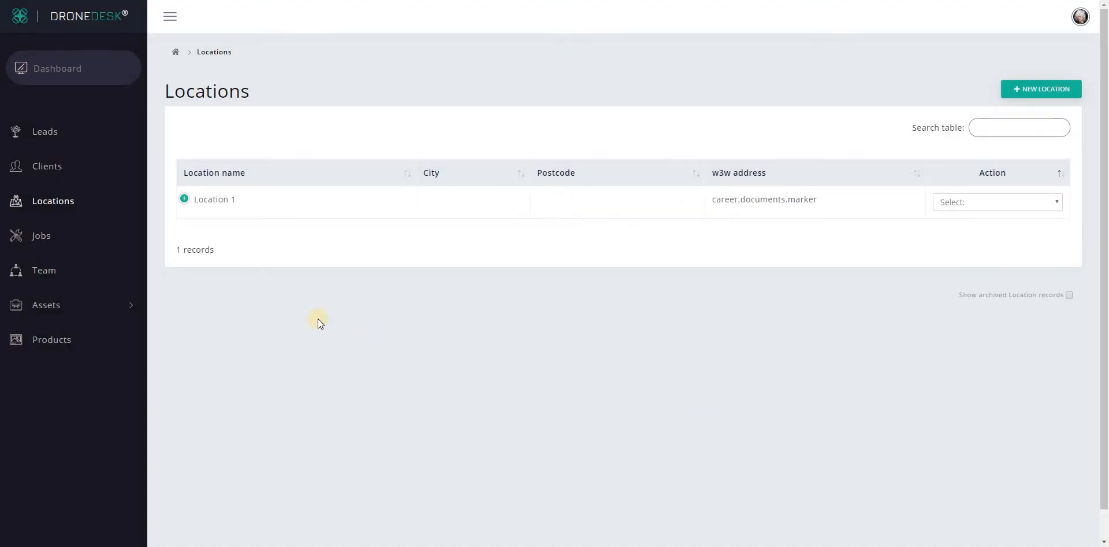
Start another location record named Location 2 and look up the postcode EX2 4BB on its map.
left_click(1046, 84)
left_click(513, 92)
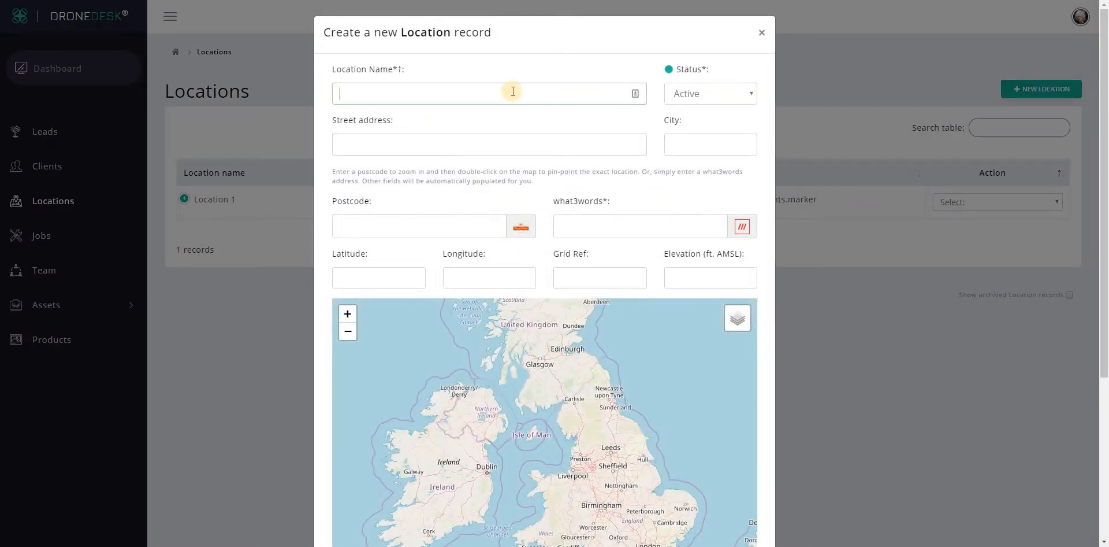
left_click(501, 230)
type("EX2 ")
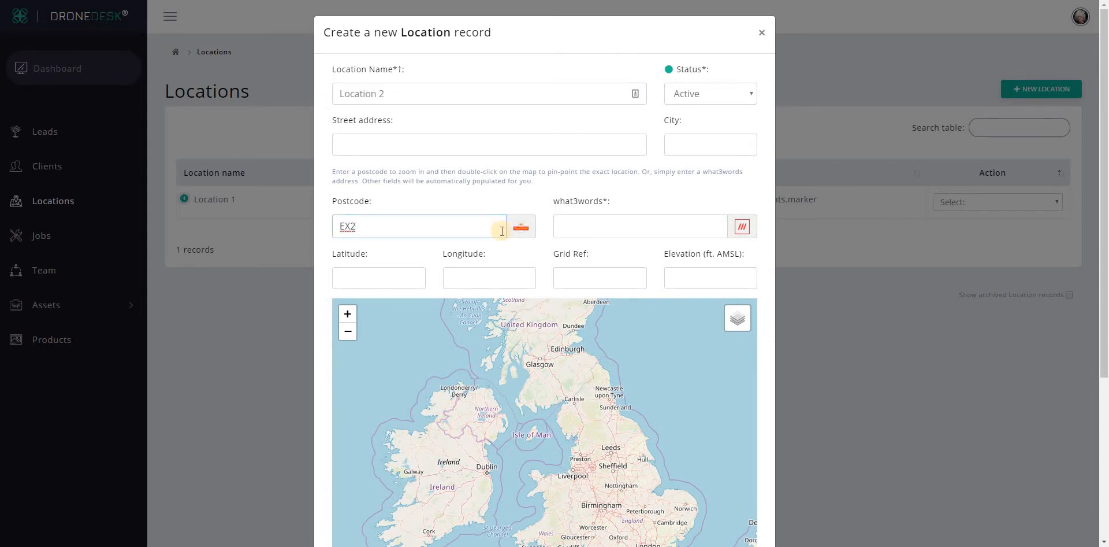
type("4BB")
key("Tab")
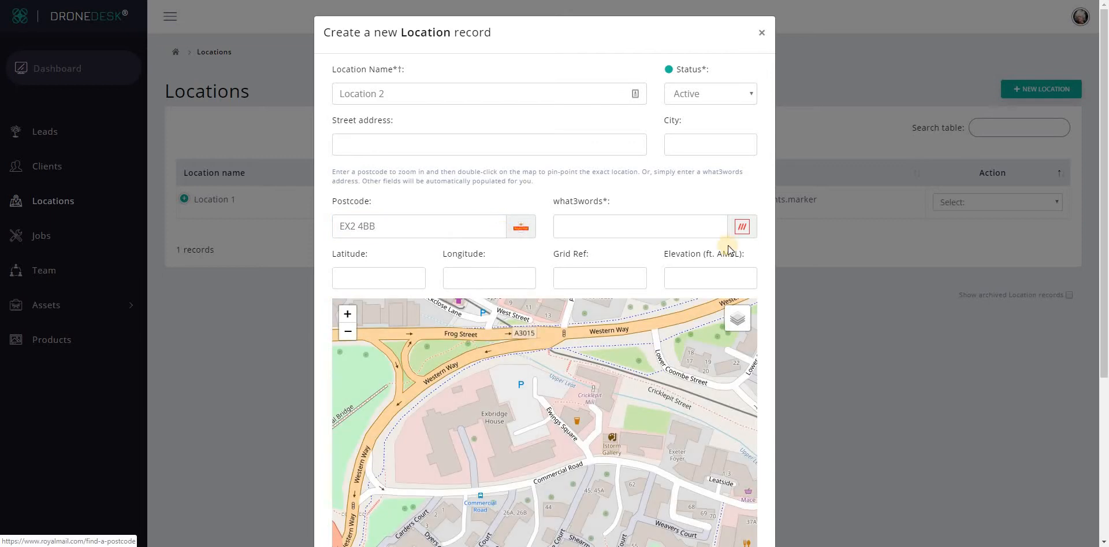
Pin Location 2 on the map between Exbridge House and Commercial Road, and save the record.
scroll(728, 245, "down", 1)
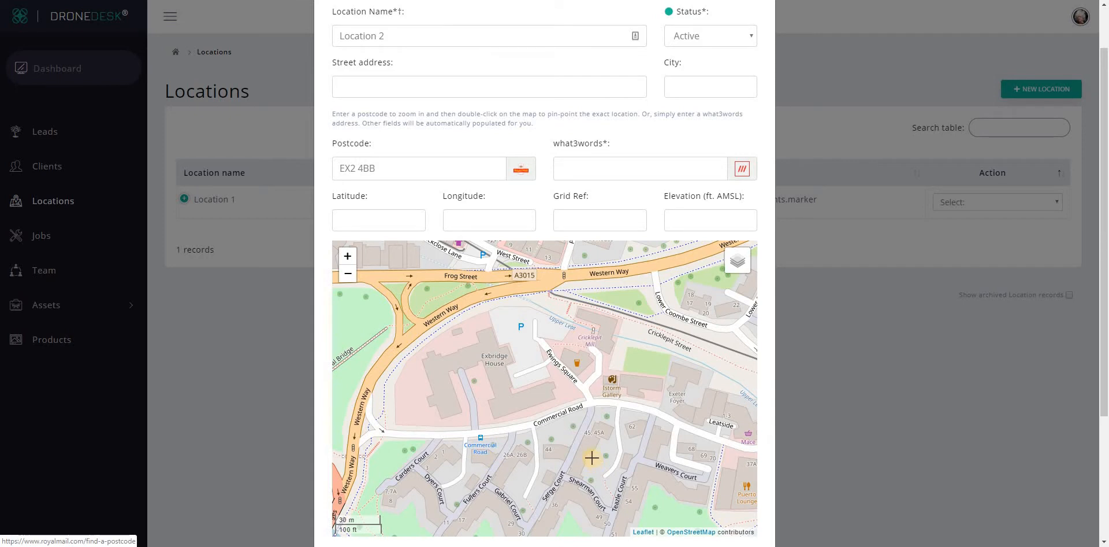
double_click(474, 411)
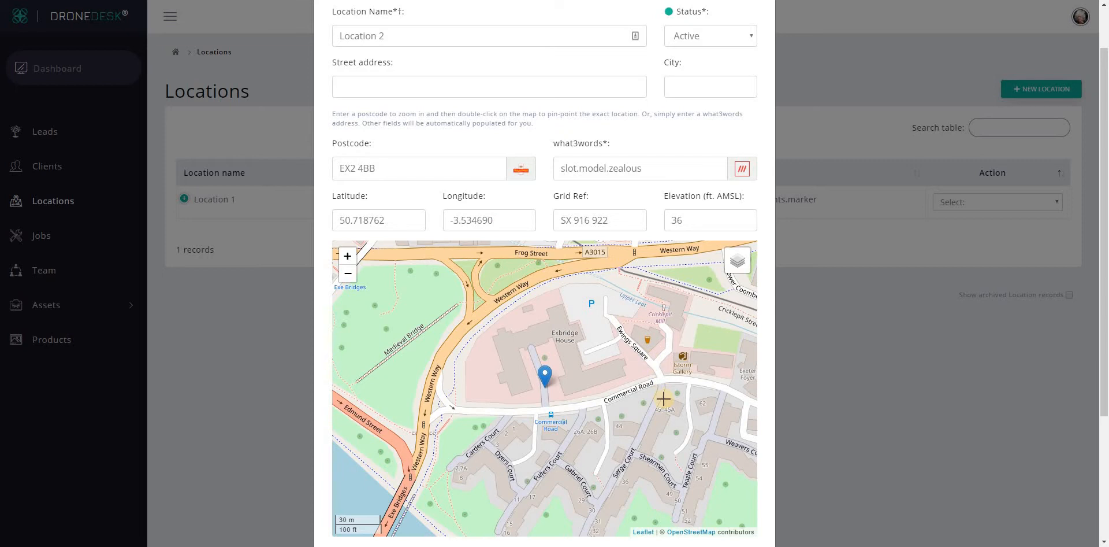
scroll(664, 399, "down", 3)
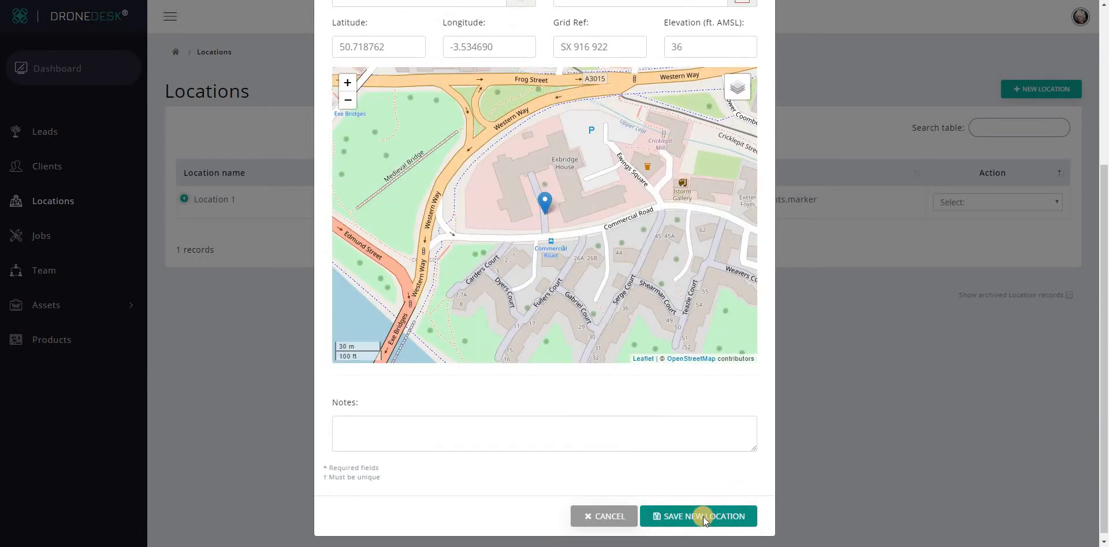
left_click(702, 516)
scroll(702, 497, "down", 1)
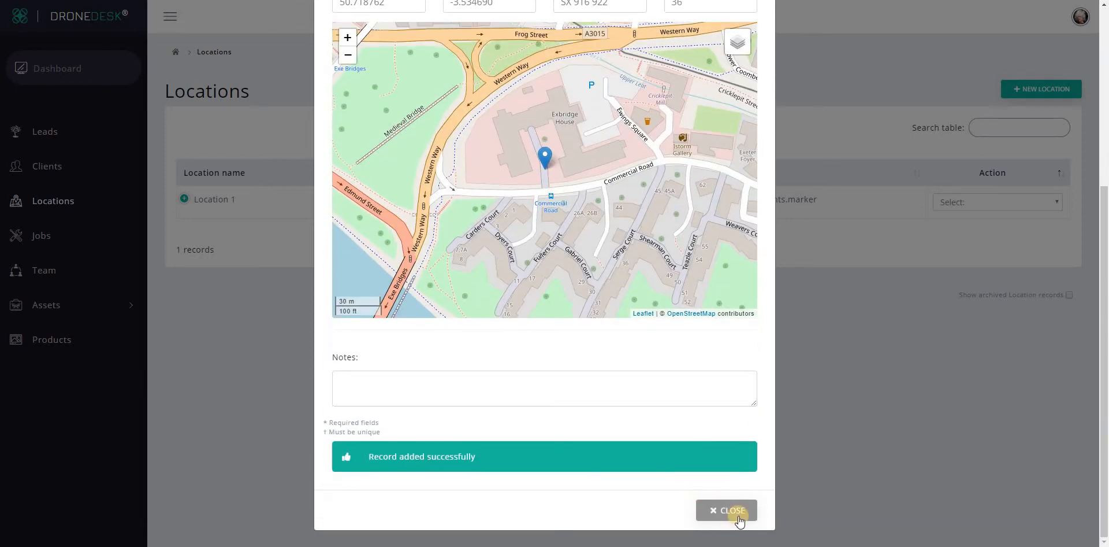
left_click(733, 509)
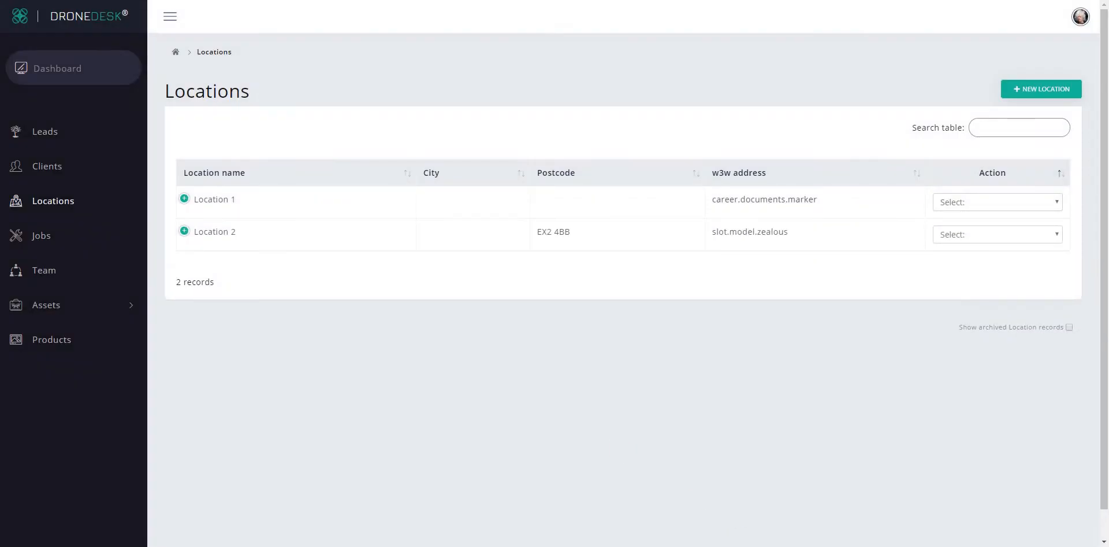
Start a third location record and fill its position details from the what3words address daring.lion.race.
left_click(1046, 90)
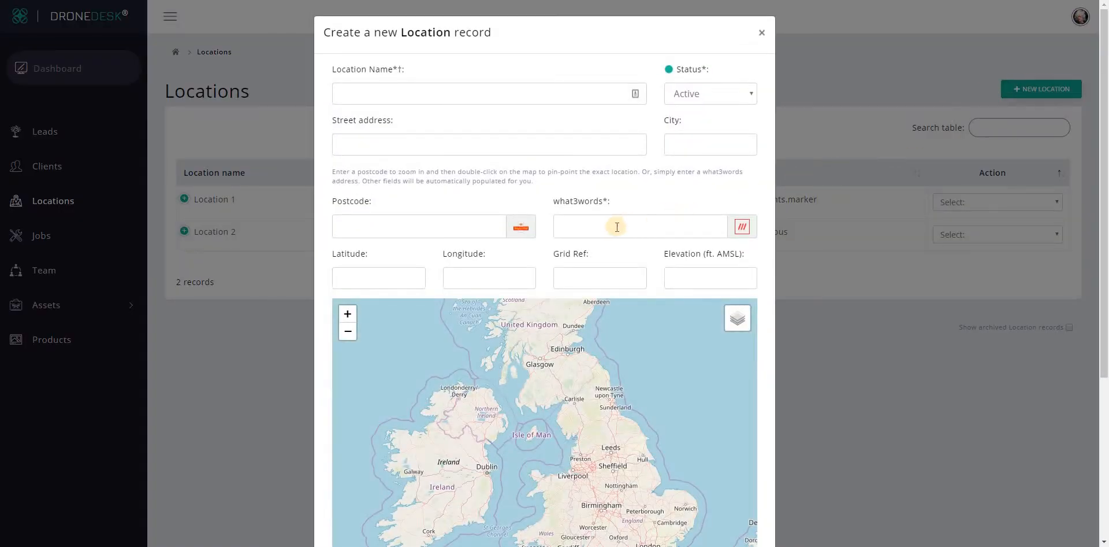
left_click(638, 224)
type("daing")
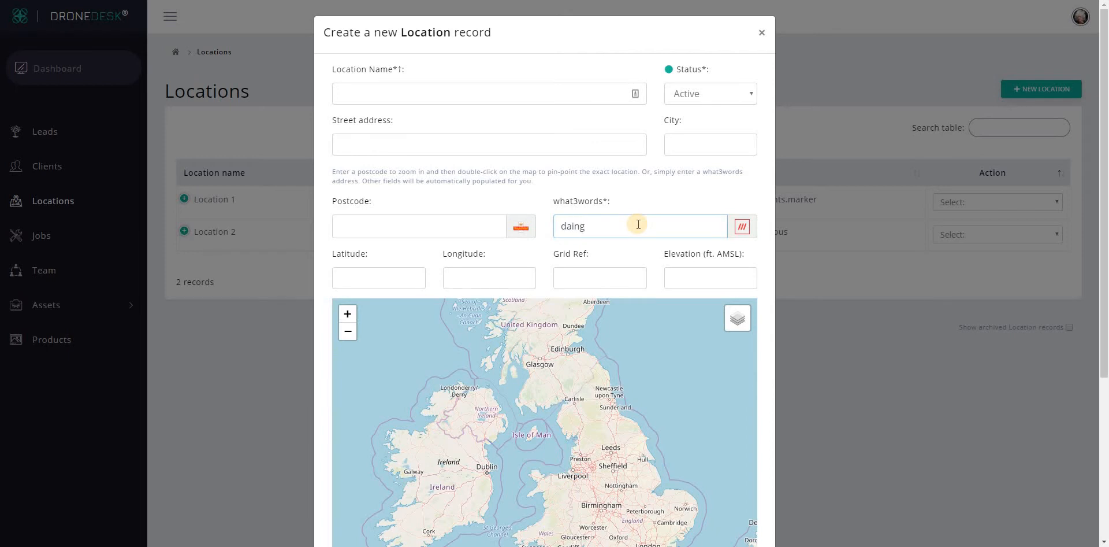
key("BackSpace")
key("BackSpace")
key("BackSpace")
type("ring.lion.race")
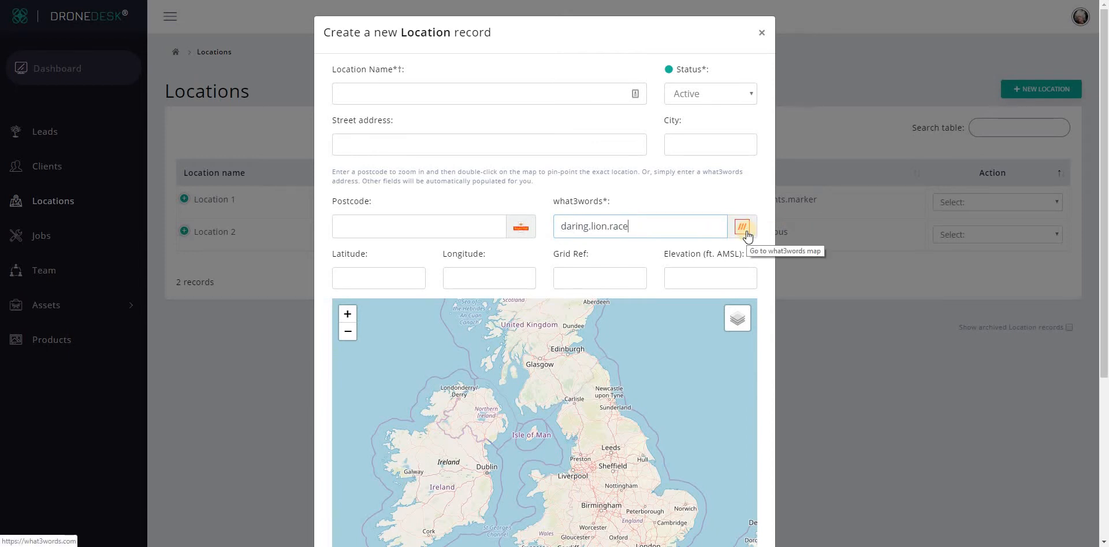
left_click(746, 231)
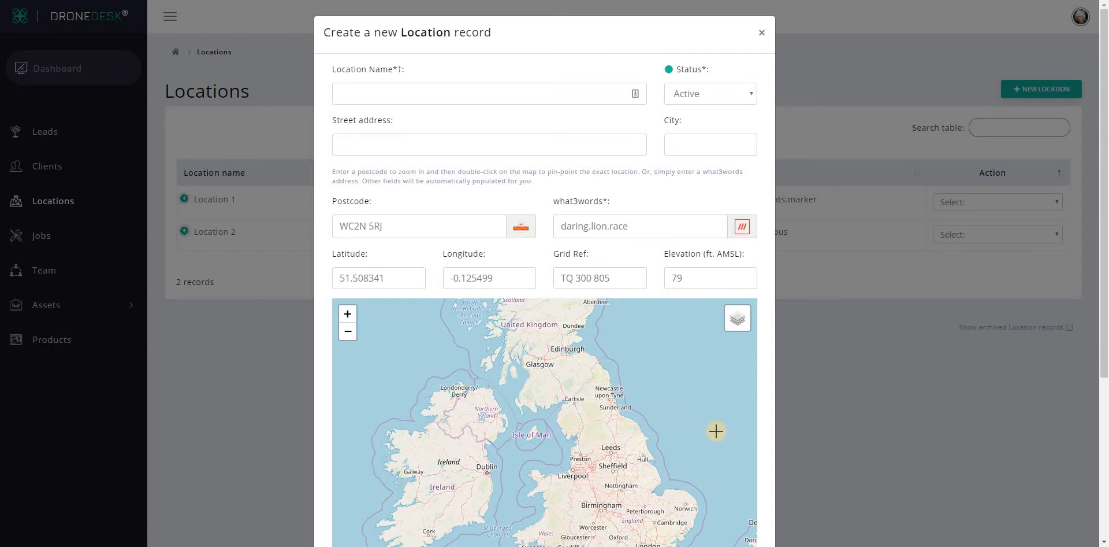
Save the new record as Location 3 and close the form.
scroll(715, 431, "down", 4)
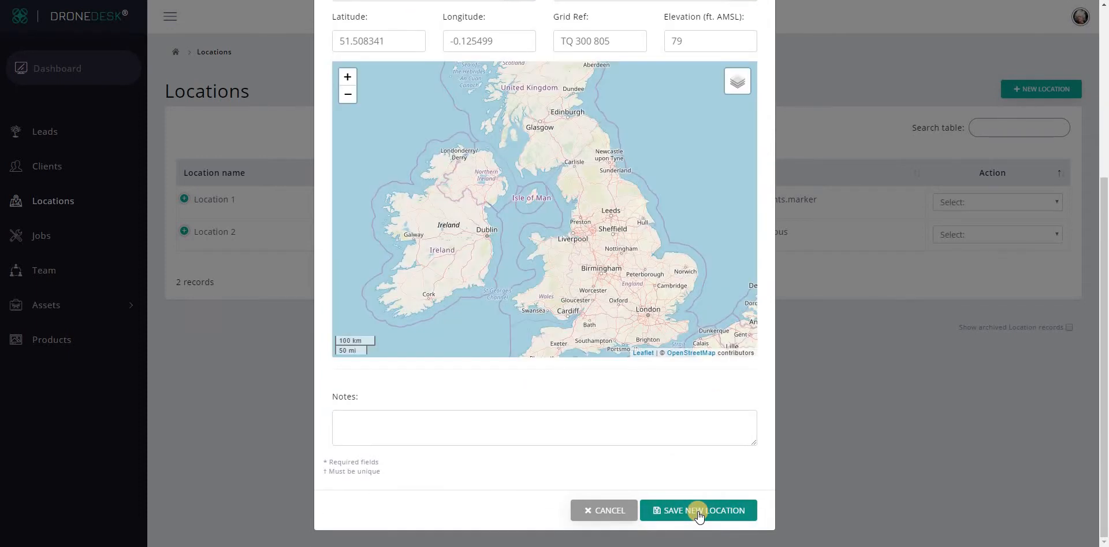
left_click(699, 515)
left_click(725, 506)
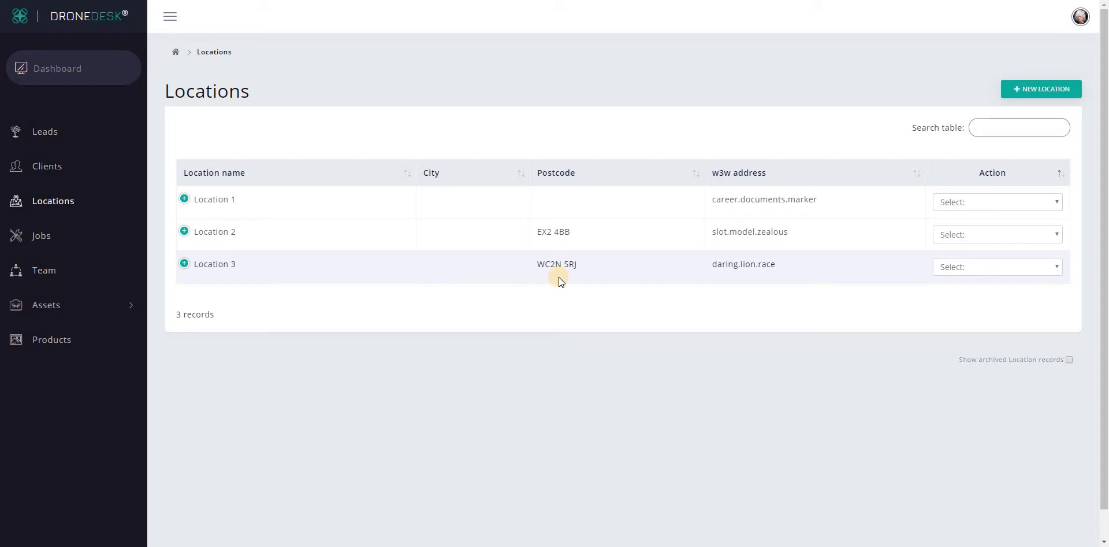
Edit Location 3, setting its street address to Charing Cross and its city to London, and save the changes.
left_click(1011, 265)
left_click(990, 302)
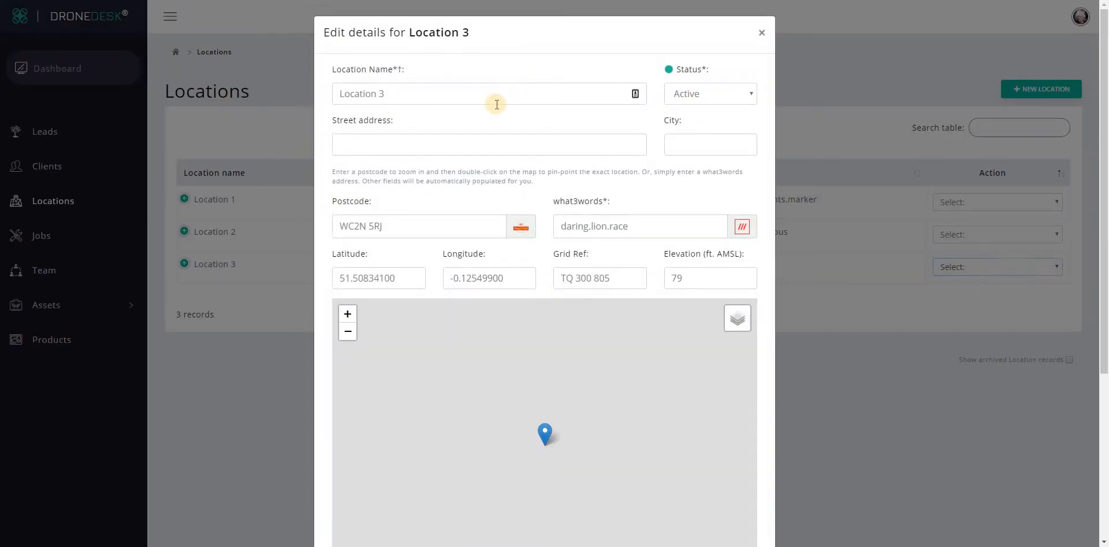
left_click(500, 139)
type("Charing Cross")
key("Tab")
type("London")
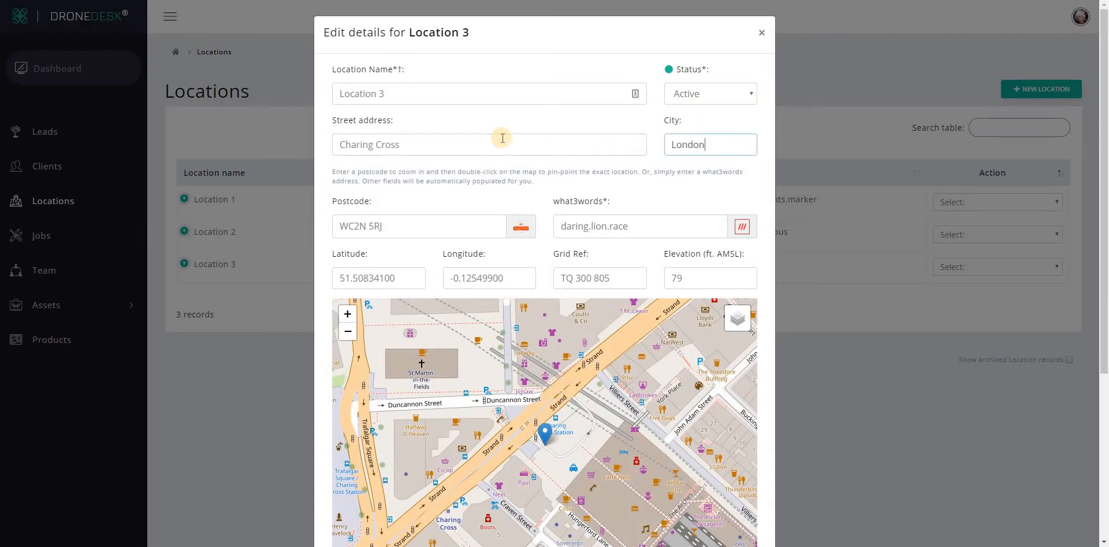
scroll(582, 401, "down", 4)
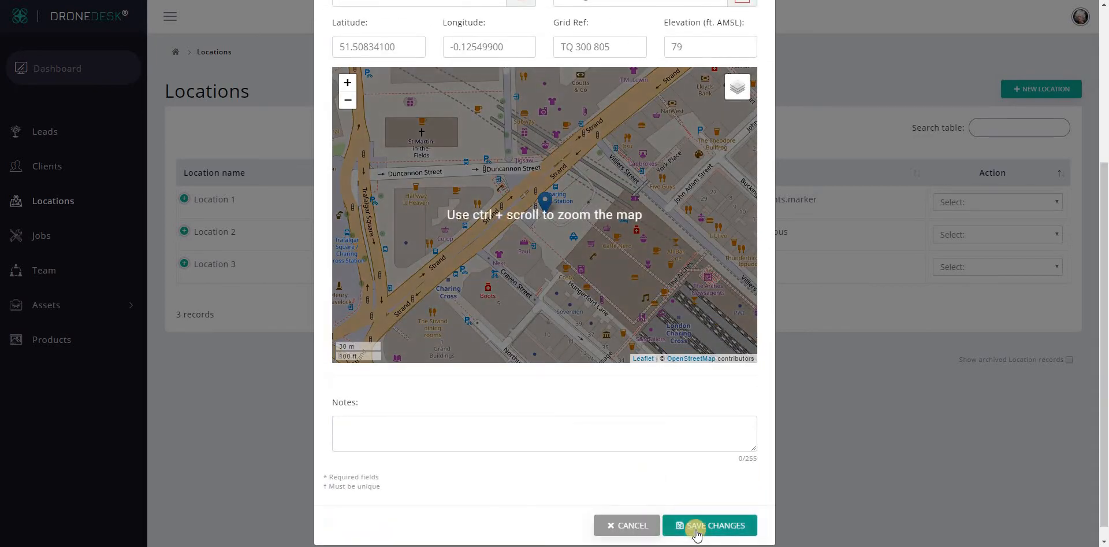
left_click(696, 528)
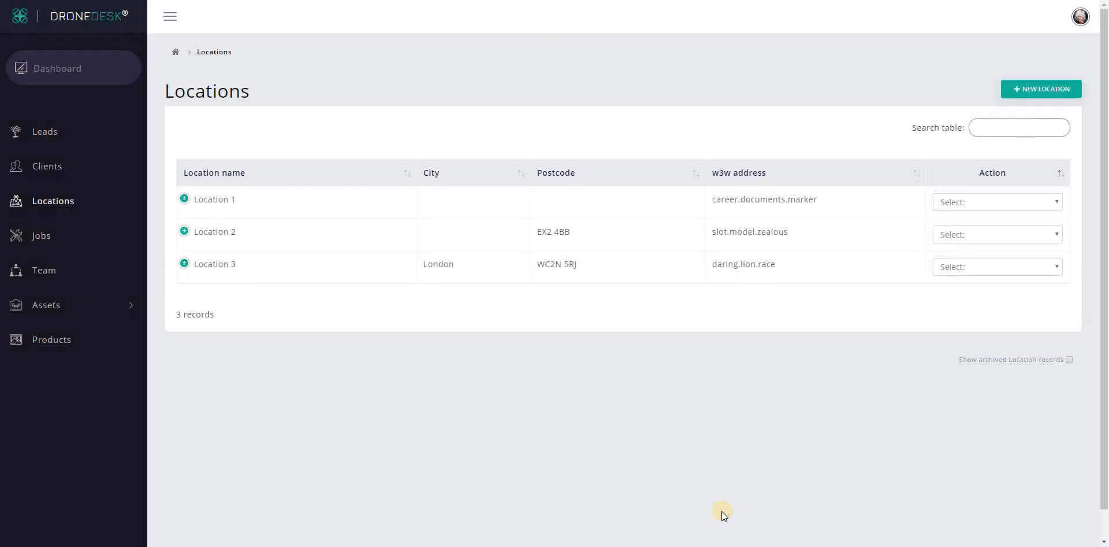
Open the new job form from Location 3 to view it, and close it without saving.
left_click(962, 266)
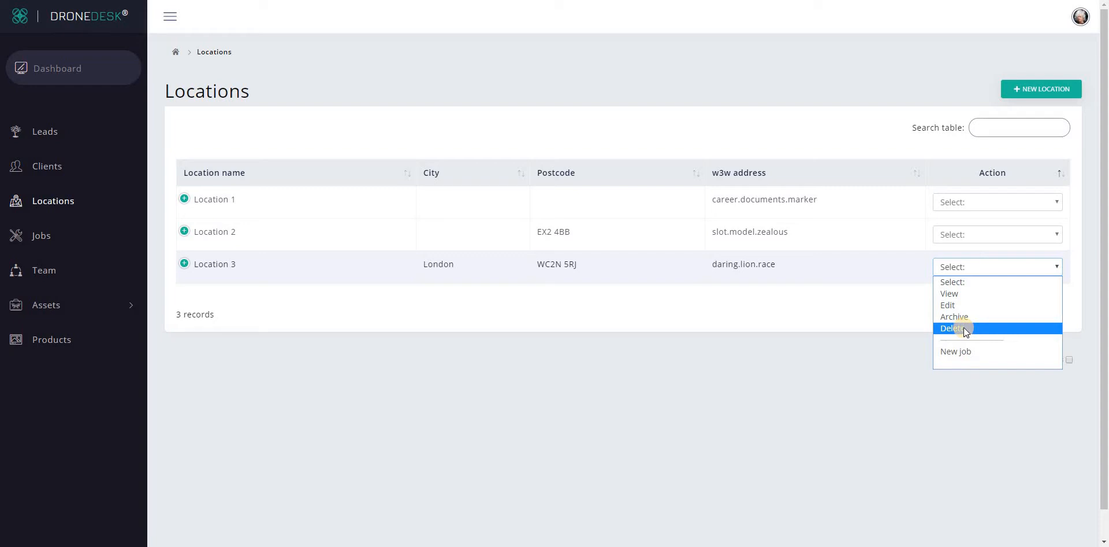
left_click(995, 351)
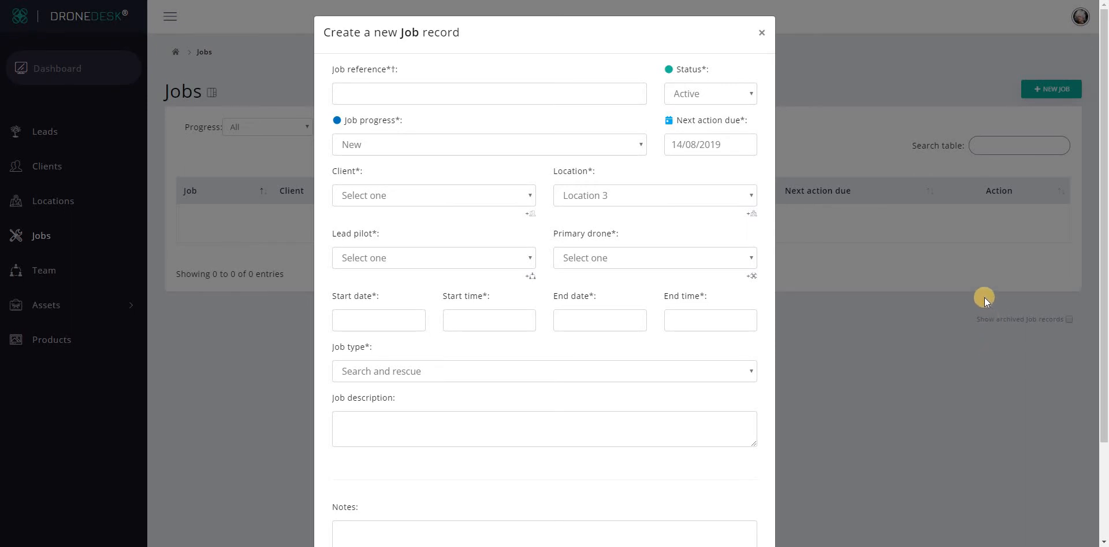
left_click(761, 34)
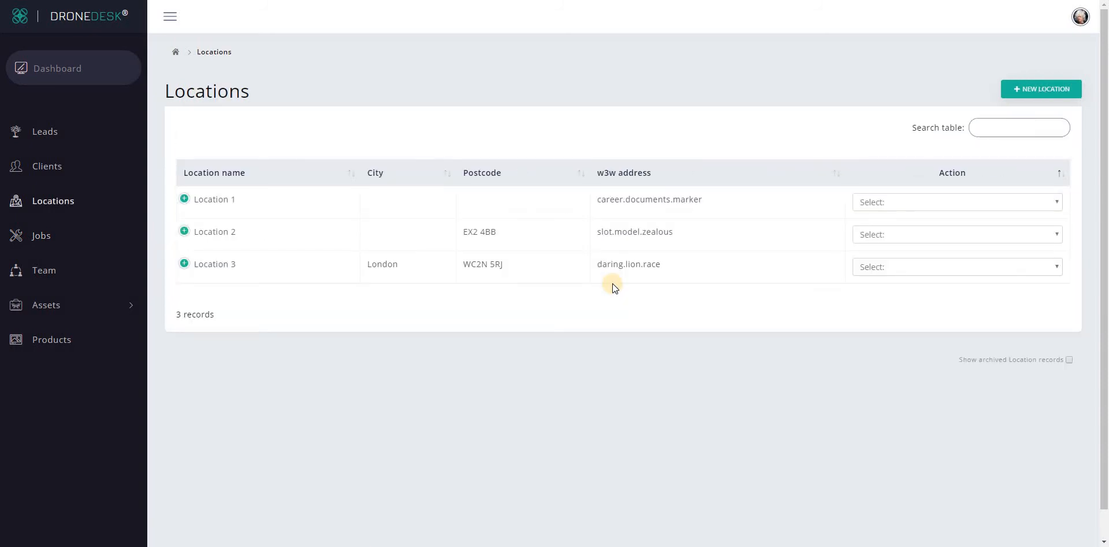
Edit Location 1, moving its map pin to The Ebrington pub beside May Lane, and save the changes.
left_click(895, 201)
left_click(893, 240)
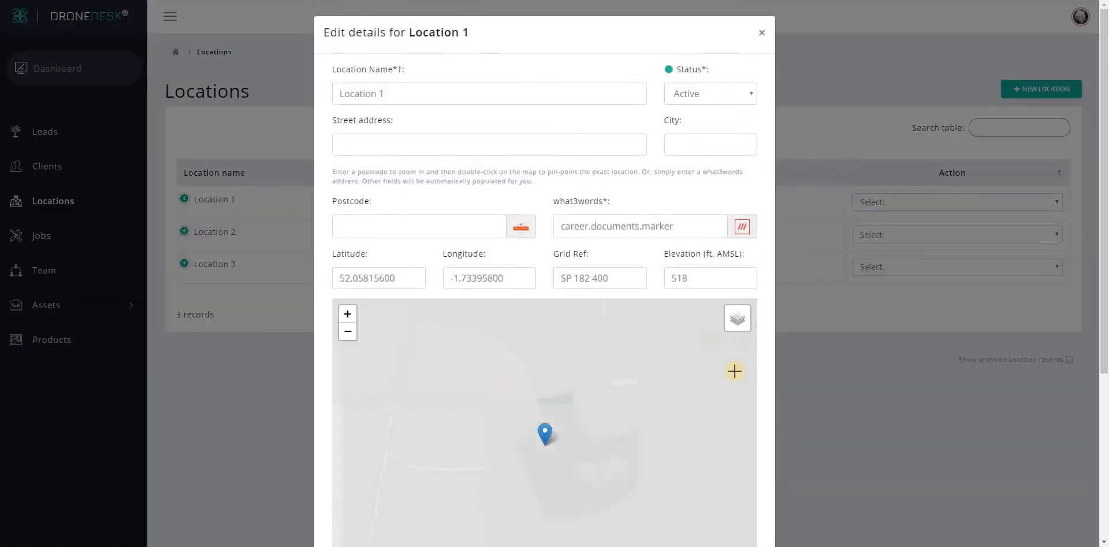
scroll(670, 422, "down", 1)
left_click_drag(670, 422, 528, 379)
left_click_drag(685, 397, 664, 425)
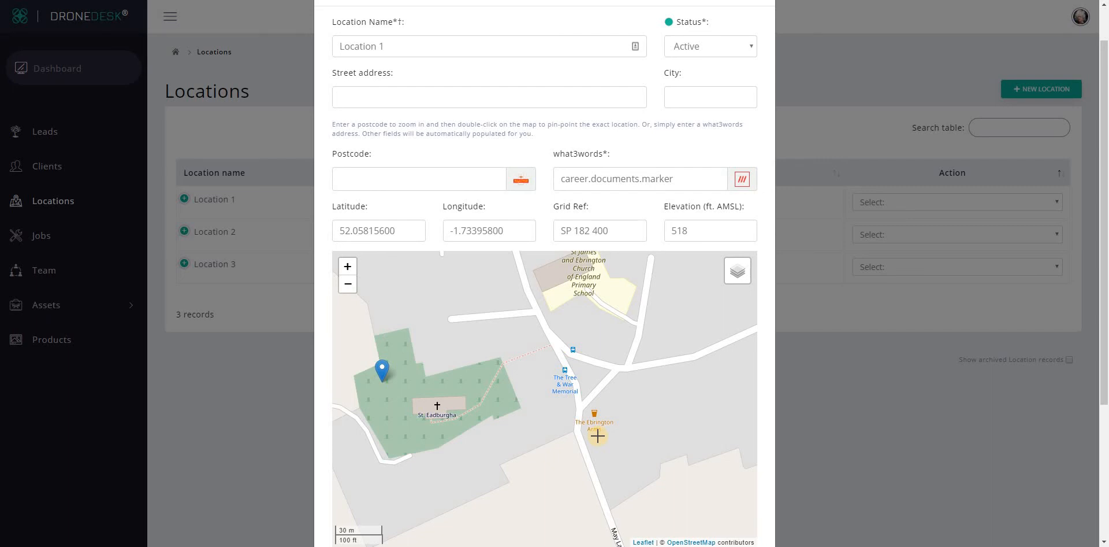
double_click(598, 435)
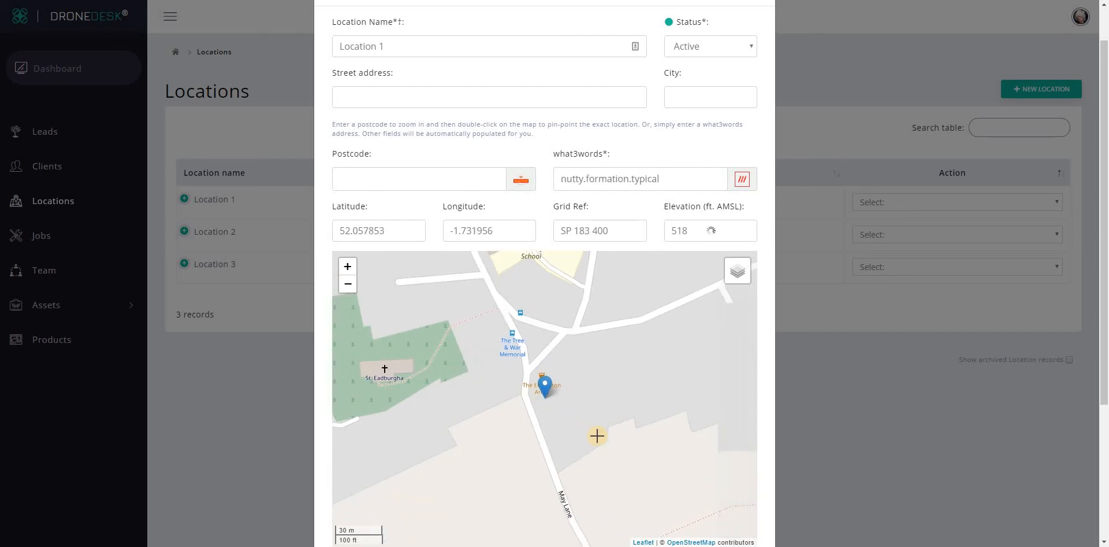
scroll(676, 464, "down", 4)
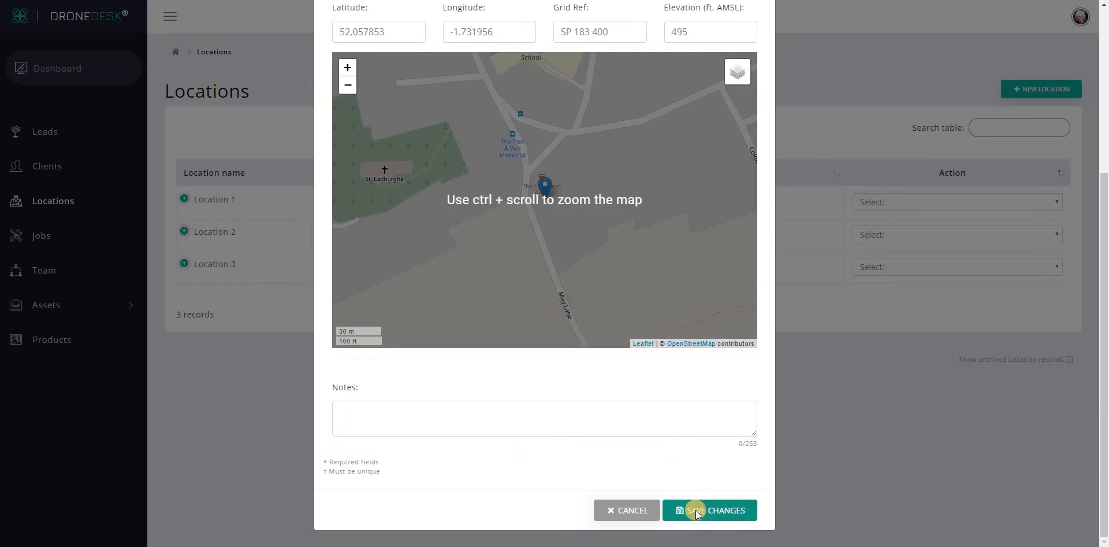
left_click(695, 511)
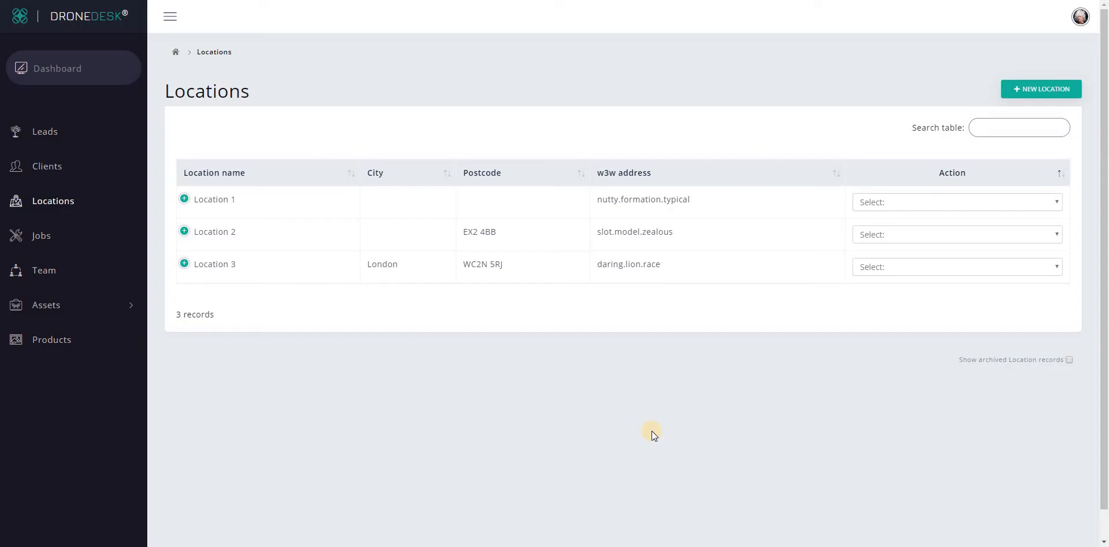